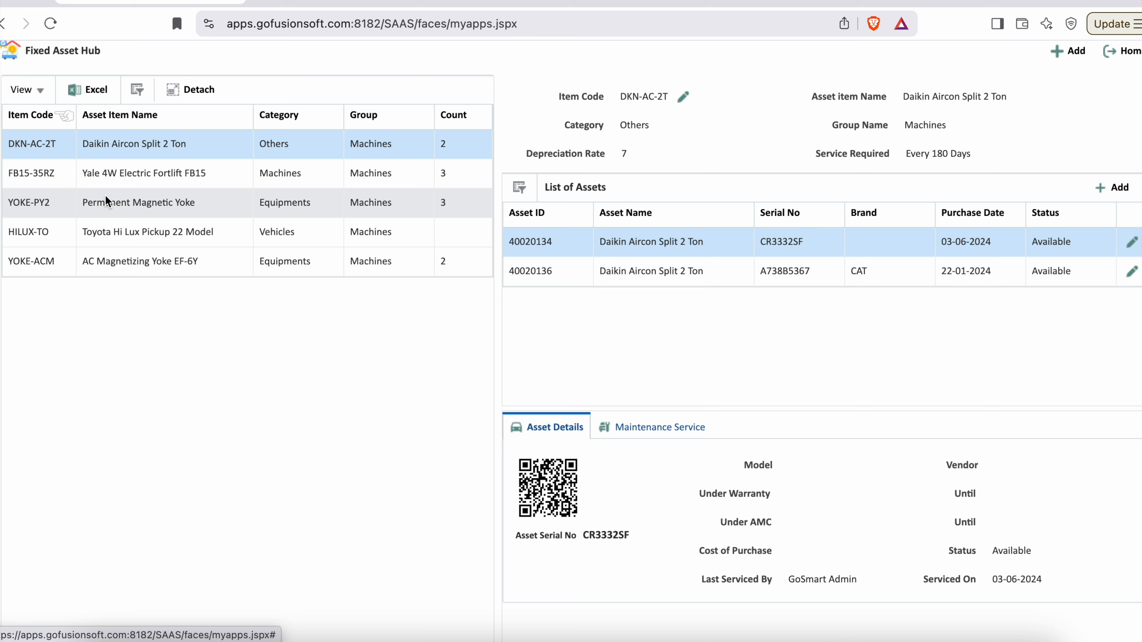
- Add a new vehicle under the Toyota Hi Lux Pickup 22 Model item and set its vehicles code to 80030146
{"action": "left_click", "coordinate": [141, 234]}
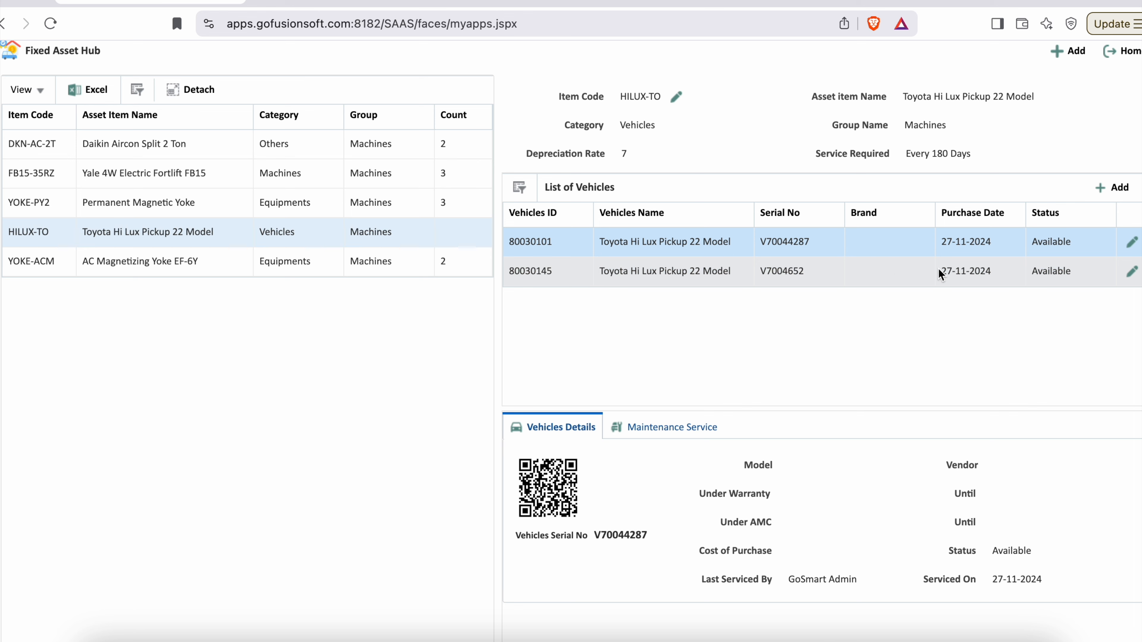
{"action": "left_click", "coordinate": [1109, 187]}
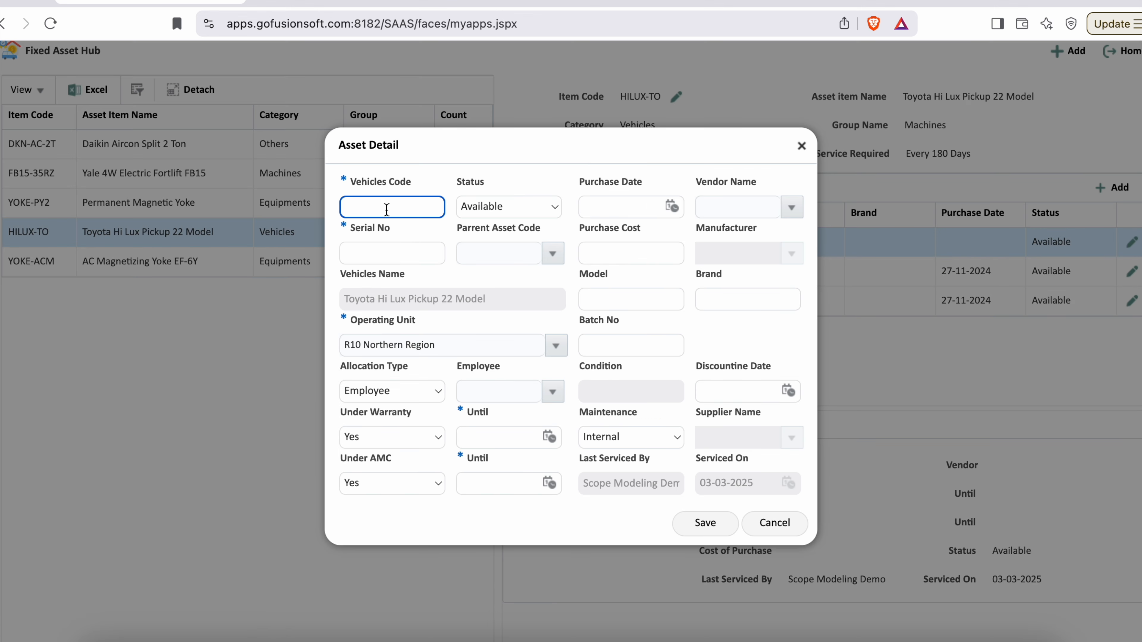
{"action": "left_click_drag", "start_coordinate": [343, 182], "coordinate": [414, 186]}
{"action": "left_click", "coordinate": [378, 208]}
{"action": "type", "text": "80030146"}
- Check the status options offered for the new vehicle, leaving Available selected
{"action": "left_click", "coordinate": [516, 177]}
{"action": "double_click", "coordinate": [466, 185]}
{"action": "left_click", "coordinate": [531, 186]}
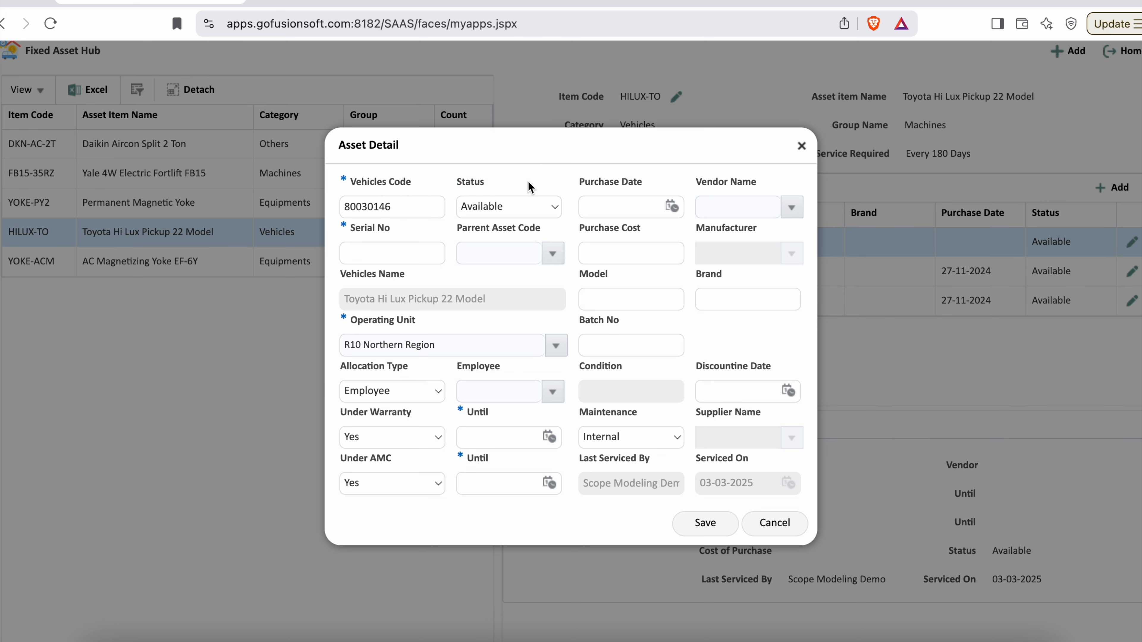
{"action": "left_click", "coordinate": [535, 209]}
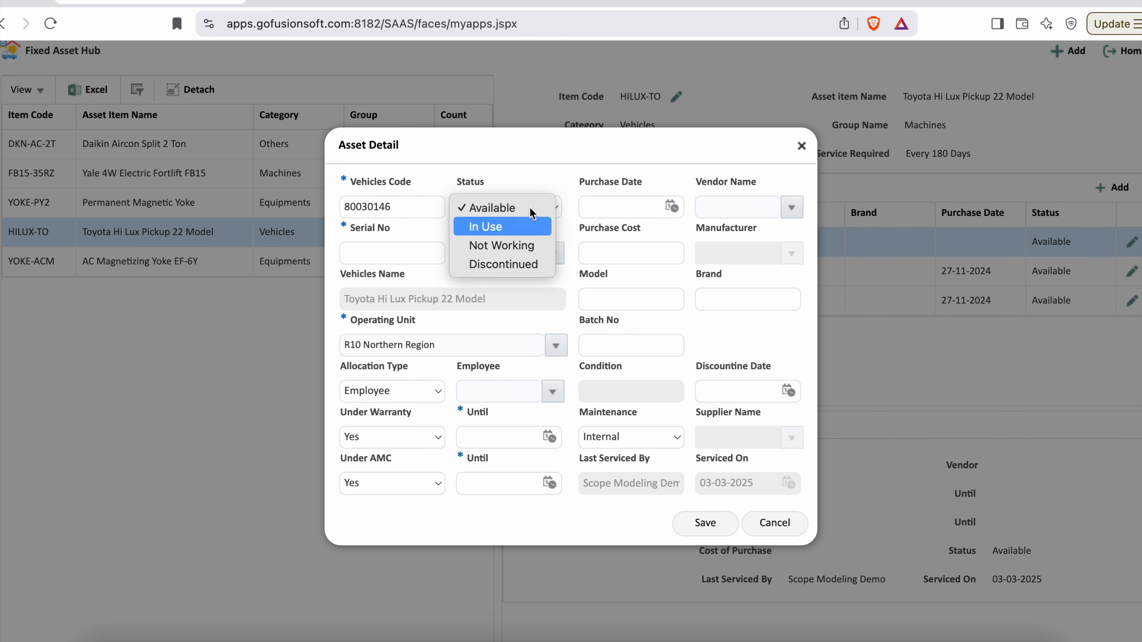
{"action": "left_click", "coordinate": [535, 177]}
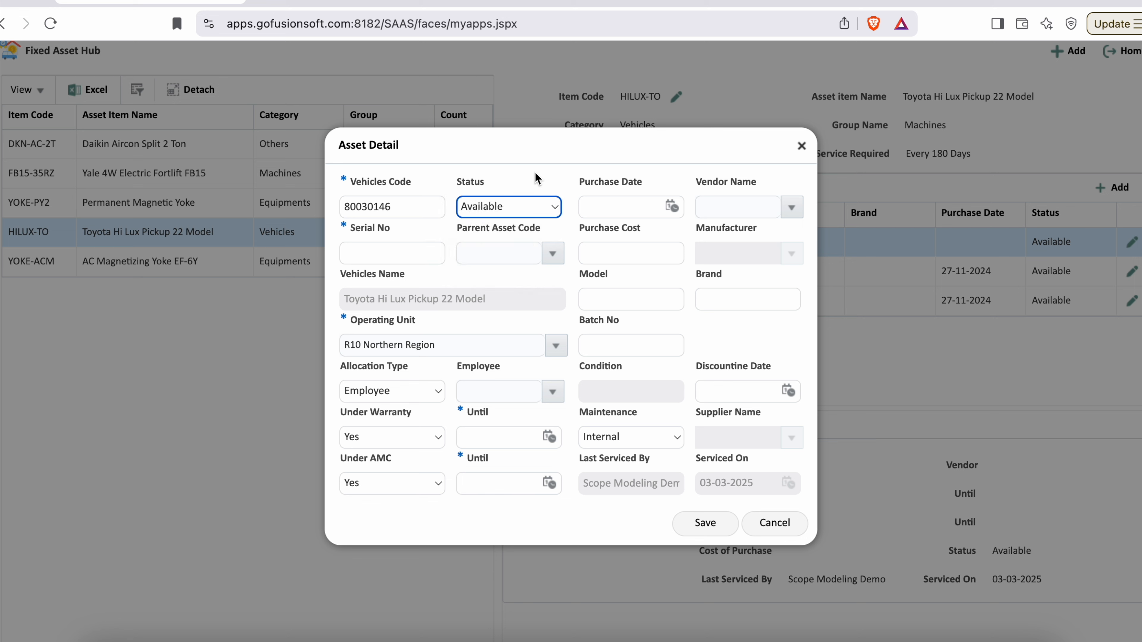
- Set the new vehicle's serial number to V70046992
{"action": "left_click_drag", "start_coordinate": [341, 227], "coordinate": [390, 228]}
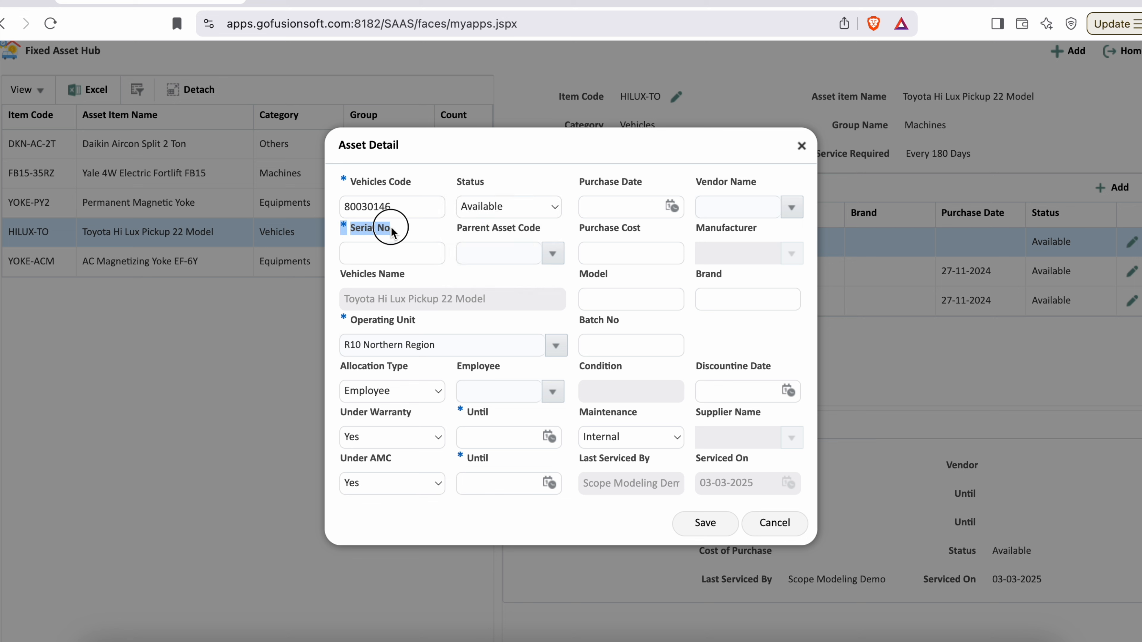
{"action": "left_click", "coordinate": [394, 250]}
{"action": "type", "text": "V70046992"}
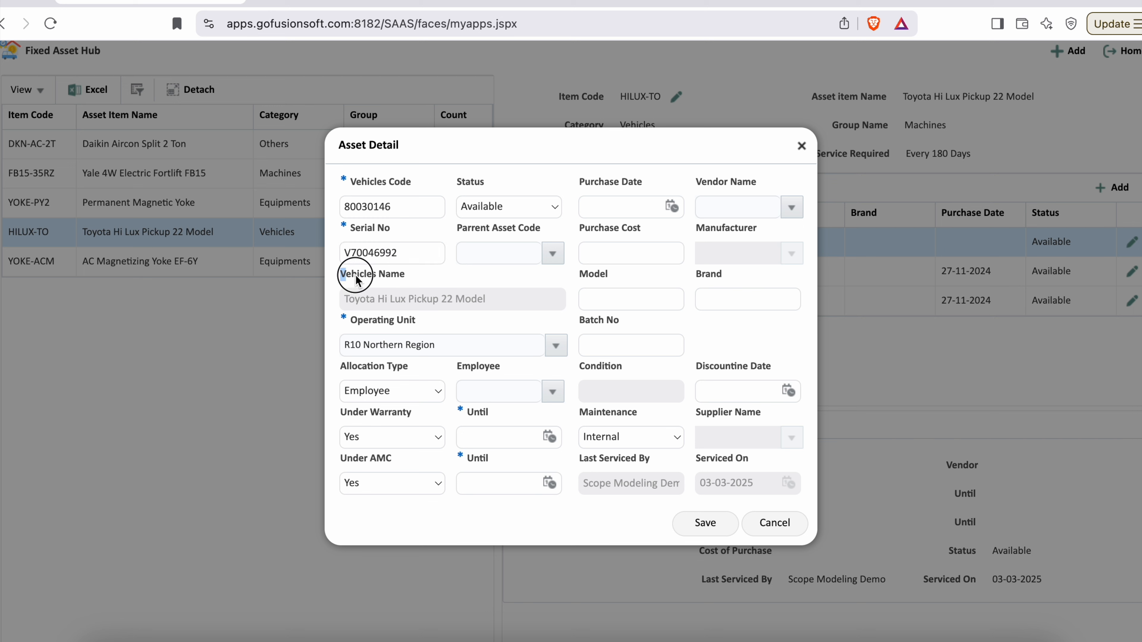
- Review the vehicle name, operating unit and employee fields, and the choices offered for allocation type
{"action": "left_click_drag", "start_coordinate": [341, 274], "coordinate": [405, 276]}
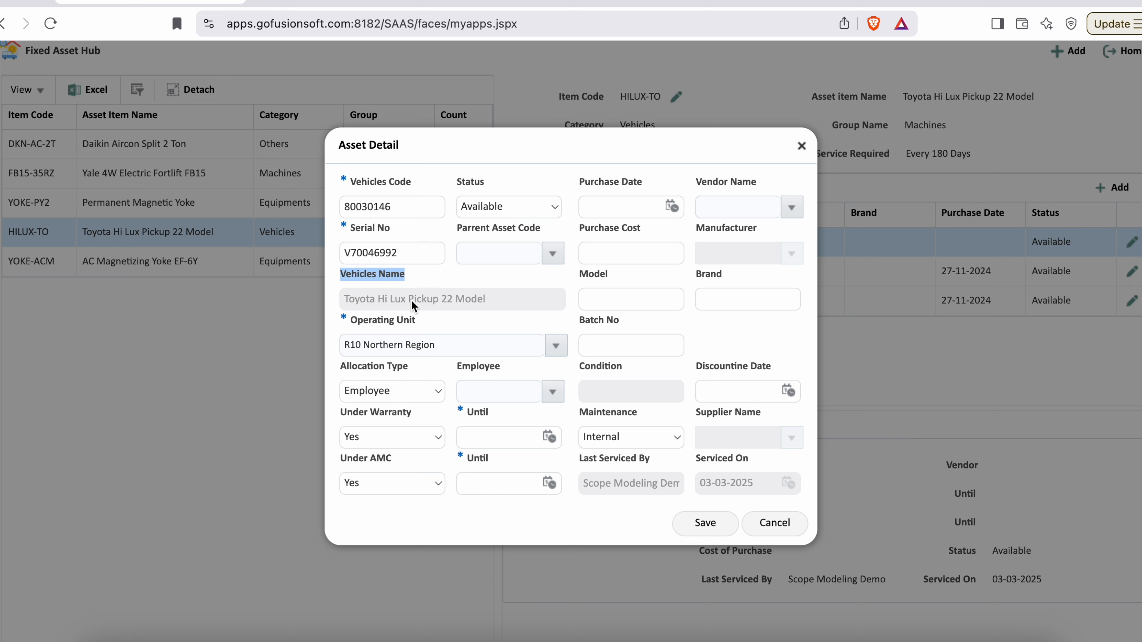
{"action": "left_click_drag", "start_coordinate": [341, 318], "coordinate": [420, 323]}
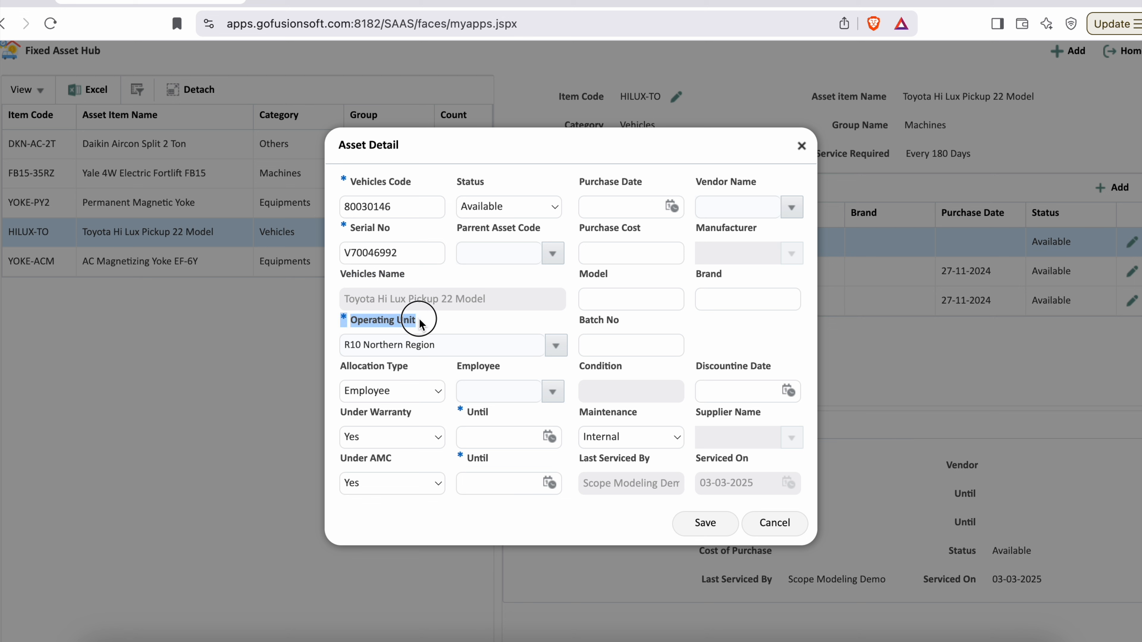
{"action": "left_click", "coordinate": [418, 318]}
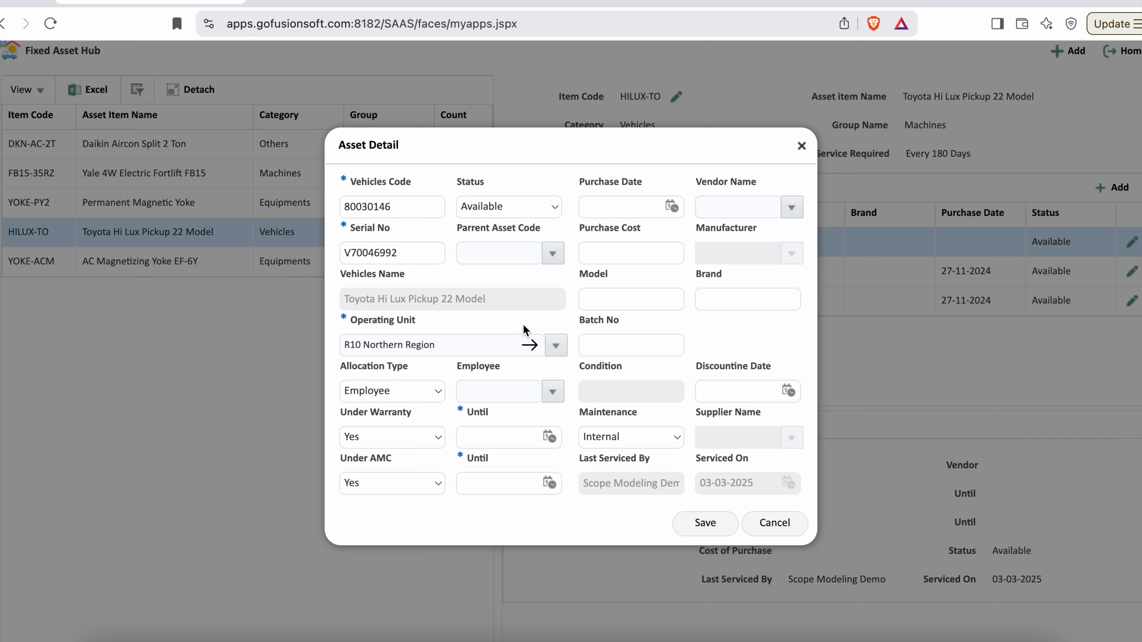
{"action": "left_click_drag", "start_coordinate": [342, 366], "coordinate": [407, 371]}
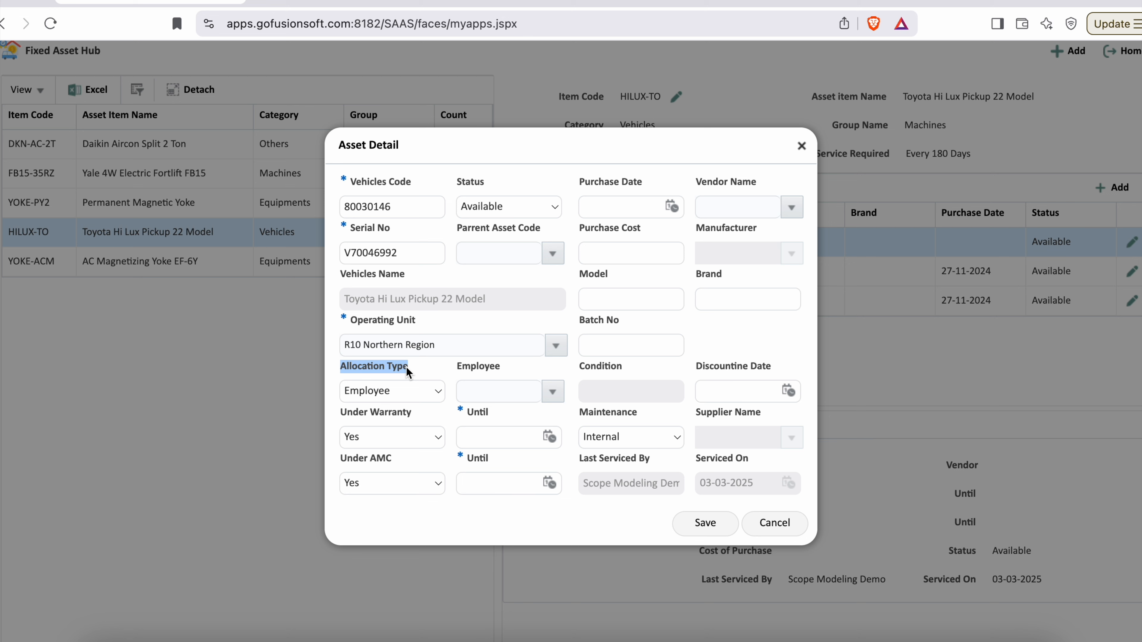
{"action": "left_click", "coordinate": [429, 398]}
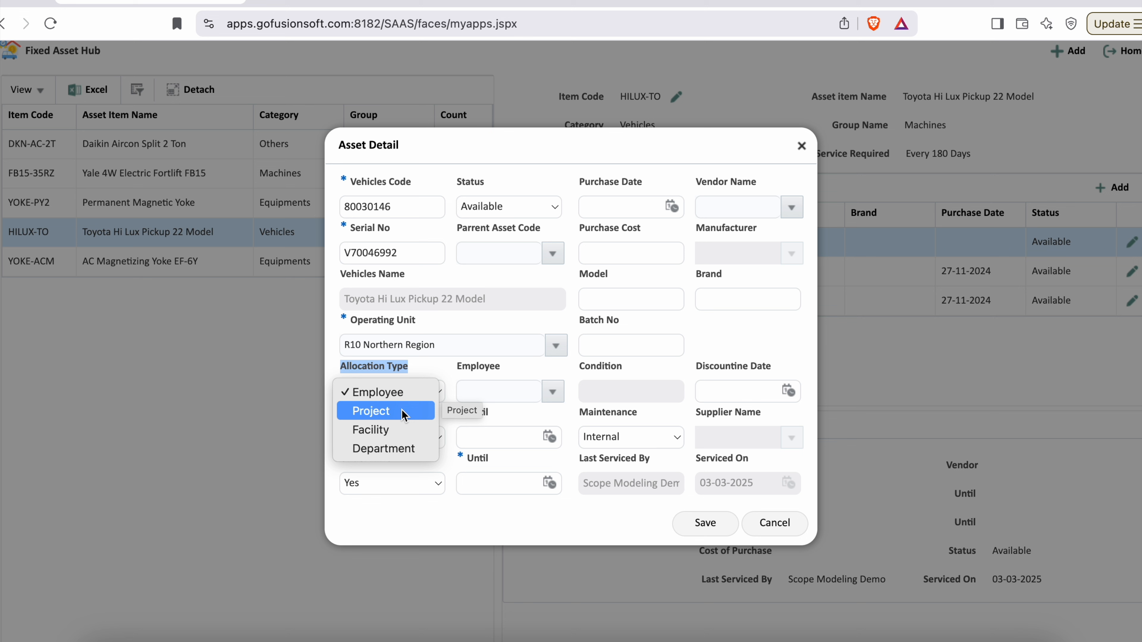
{"action": "left_click", "coordinate": [439, 372]}
{"action": "left_click", "coordinate": [428, 371]}
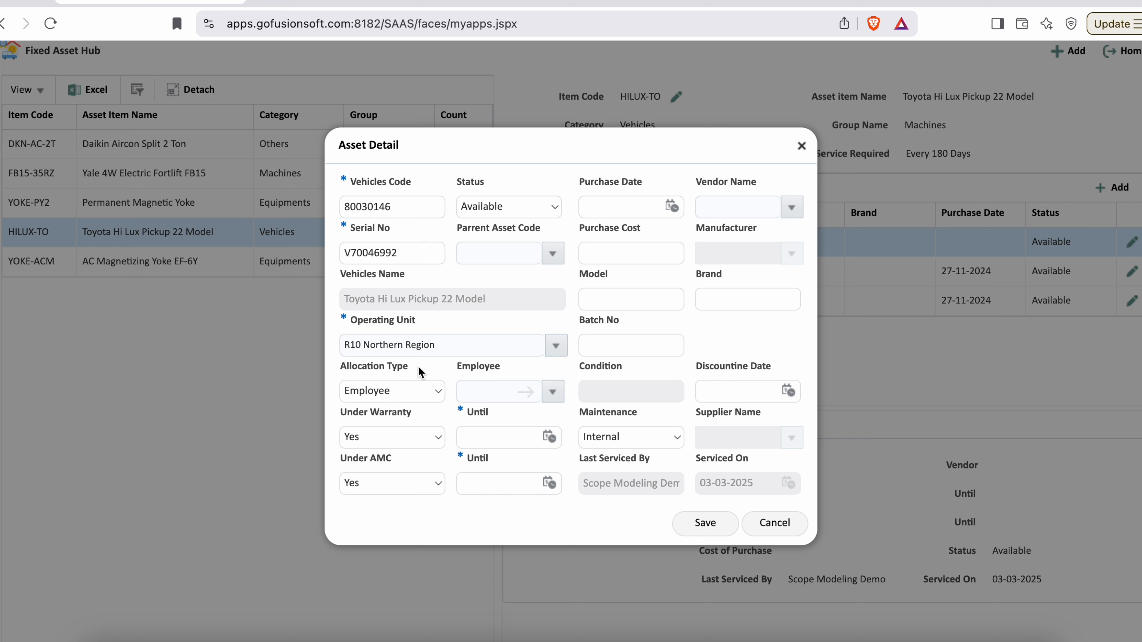
{"action": "left_click_drag", "start_coordinate": [340, 369], "coordinate": [504, 375]}
{"action": "left_click", "coordinate": [530, 372]}
- Switch the vehicle's Under Warranty setting to No and back to Yes
{"action": "left_click_drag", "start_coordinate": [341, 415], "coordinate": [413, 418]}
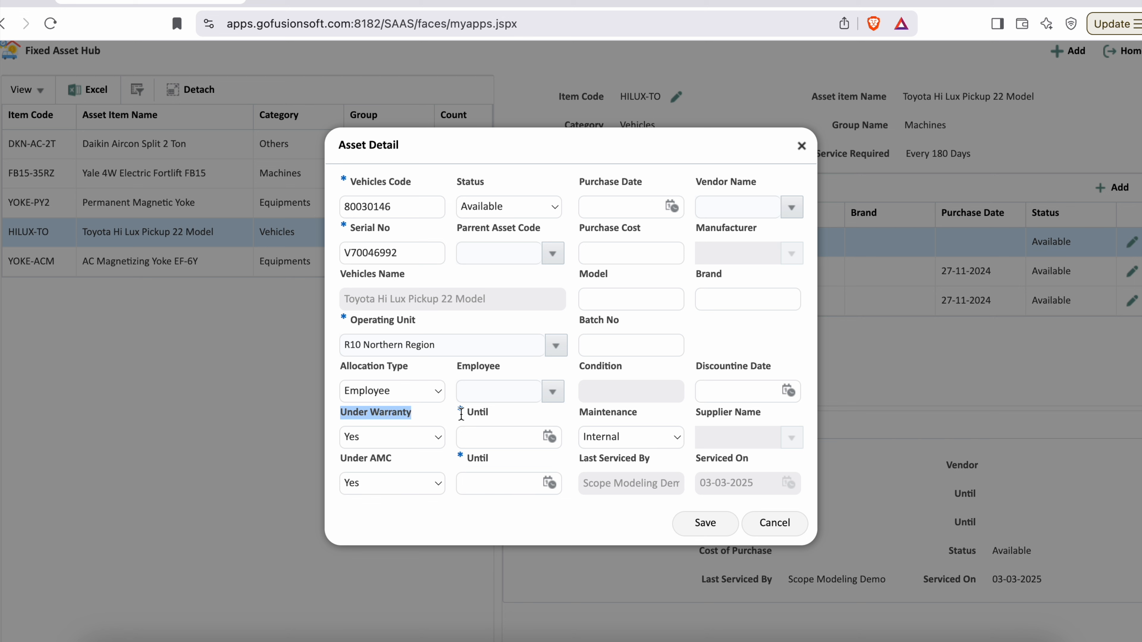
{"action": "left_click", "coordinate": [378, 437]}
{"action": "left_click", "coordinate": [378, 457]}
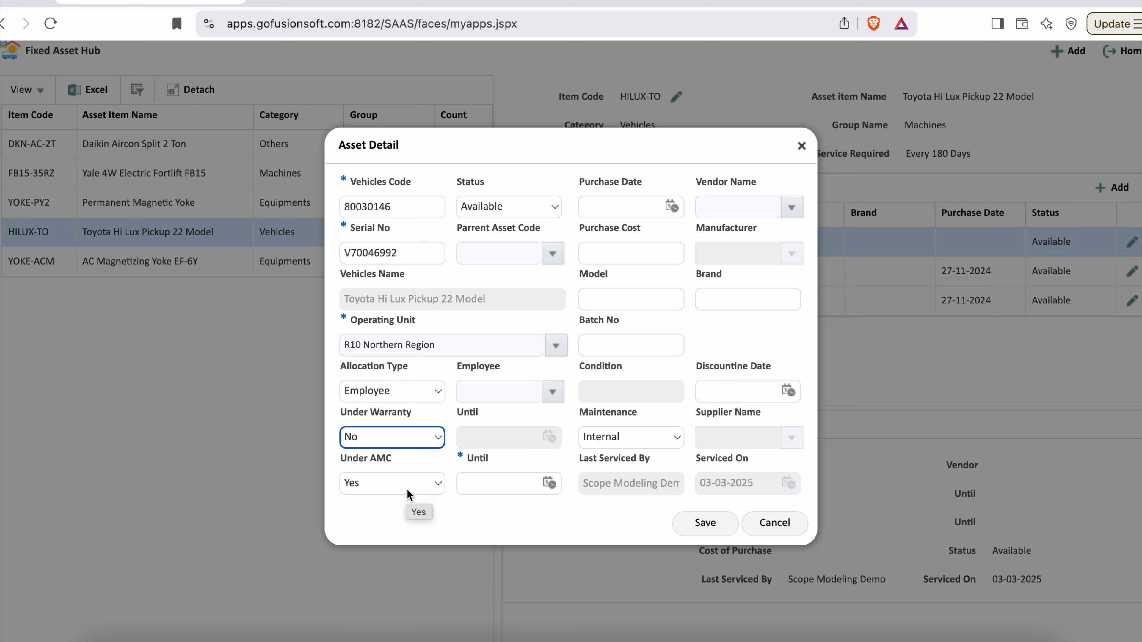
{"action": "left_click", "coordinate": [409, 439]}
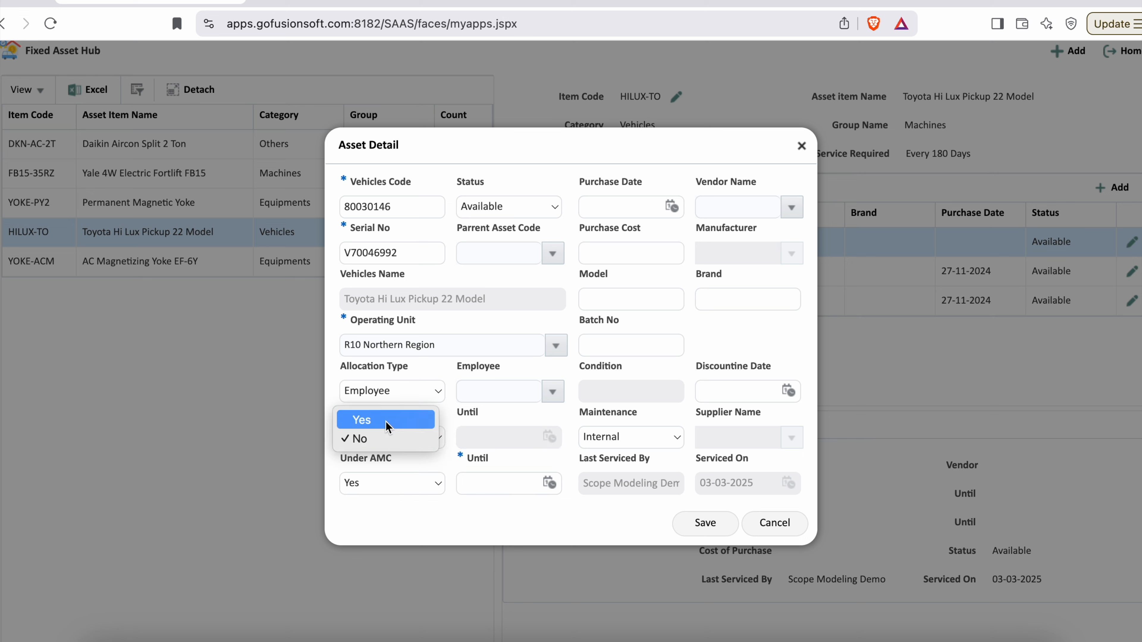
{"action": "left_click", "coordinate": [385, 425]}
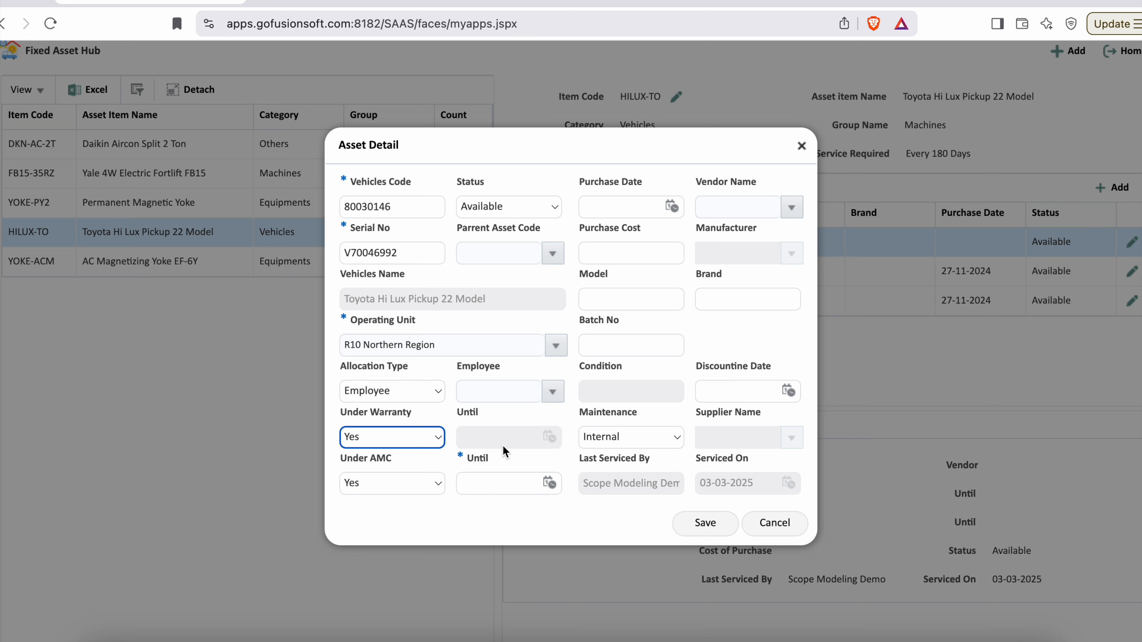
- Set the warranty's Until date to 30-06-2026 and set Under AMC to No
{"action": "left_click", "coordinate": [550, 436]}
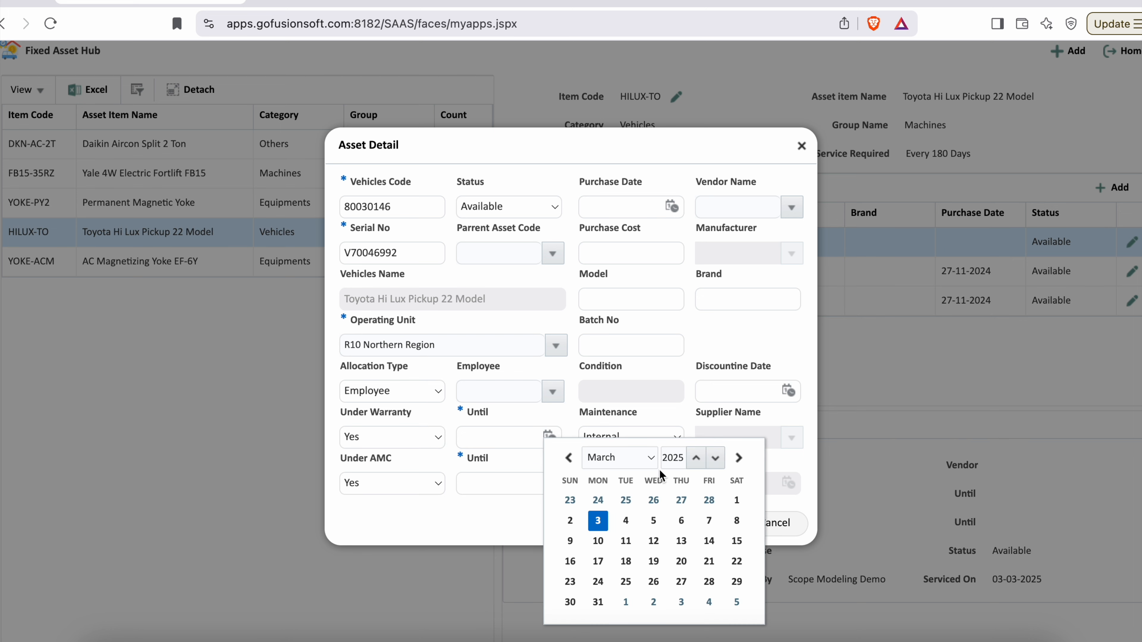
{"action": "left_click", "coordinate": [696, 458]}
{"action": "left_click", "coordinate": [651, 458]}
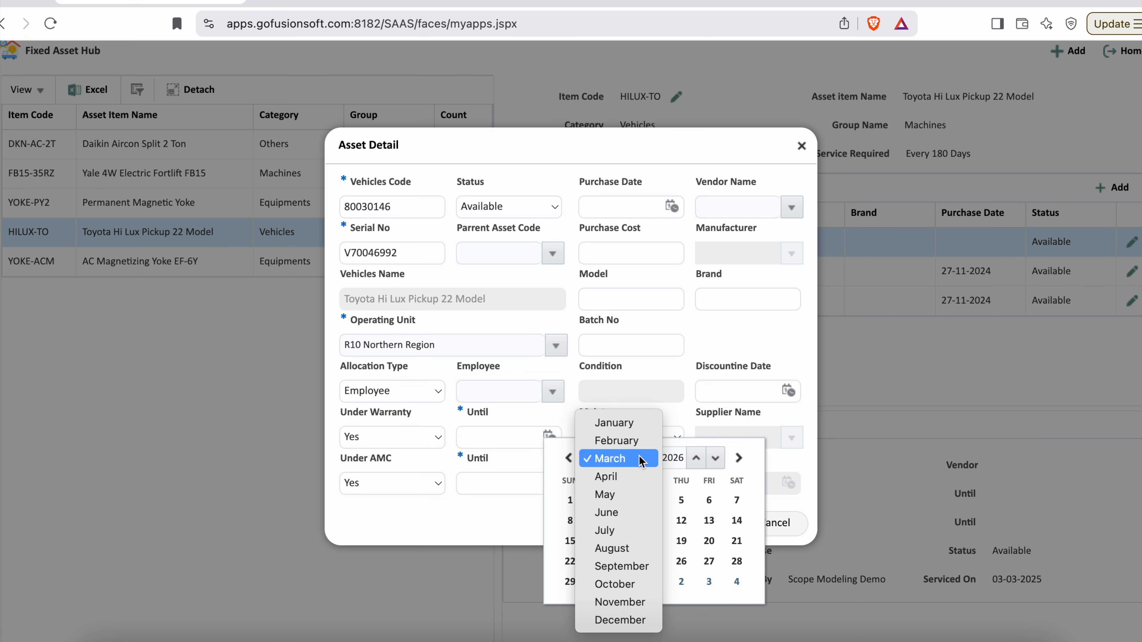
{"action": "left_click", "coordinate": [605, 513]}
{"action": "left_click", "coordinate": [626, 583]}
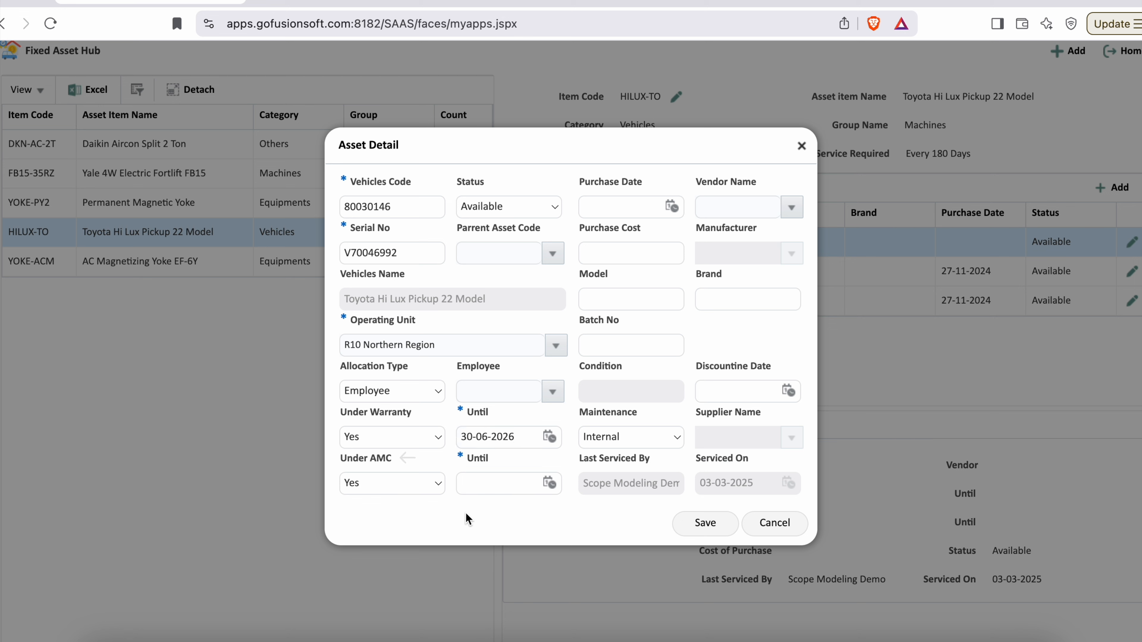
{"action": "left_click", "coordinate": [387, 483]}
{"action": "left_click", "coordinate": [390, 504]}
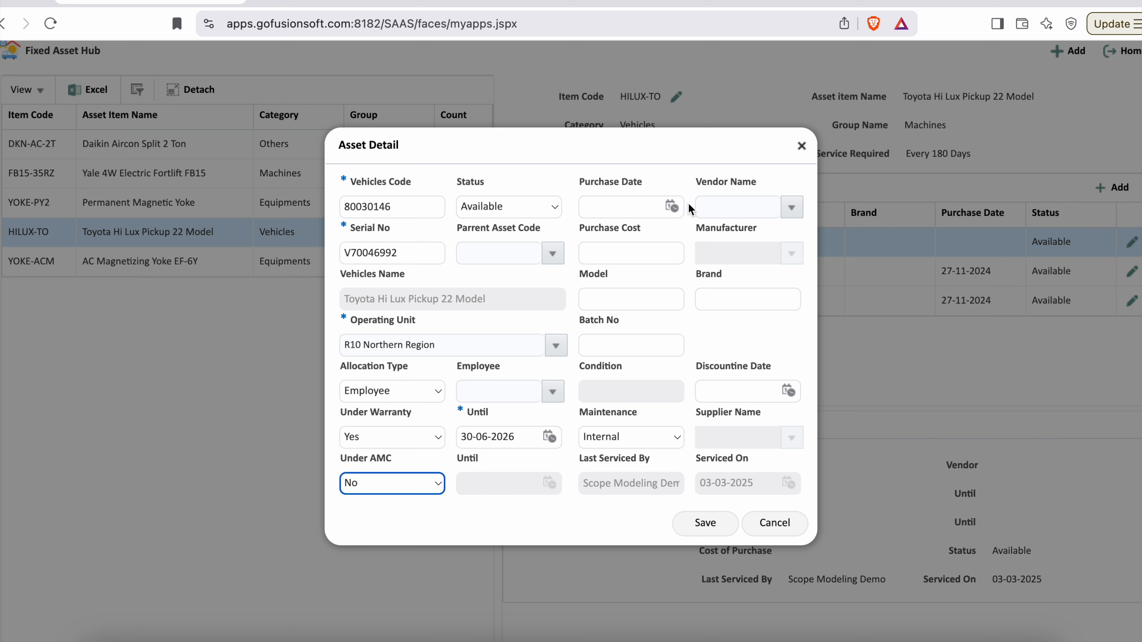
- Set the vehicle's purchase date to 10-01-2022 and its purchase cost to 1,200,000
{"action": "left_click", "coordinate": [671, 206]}
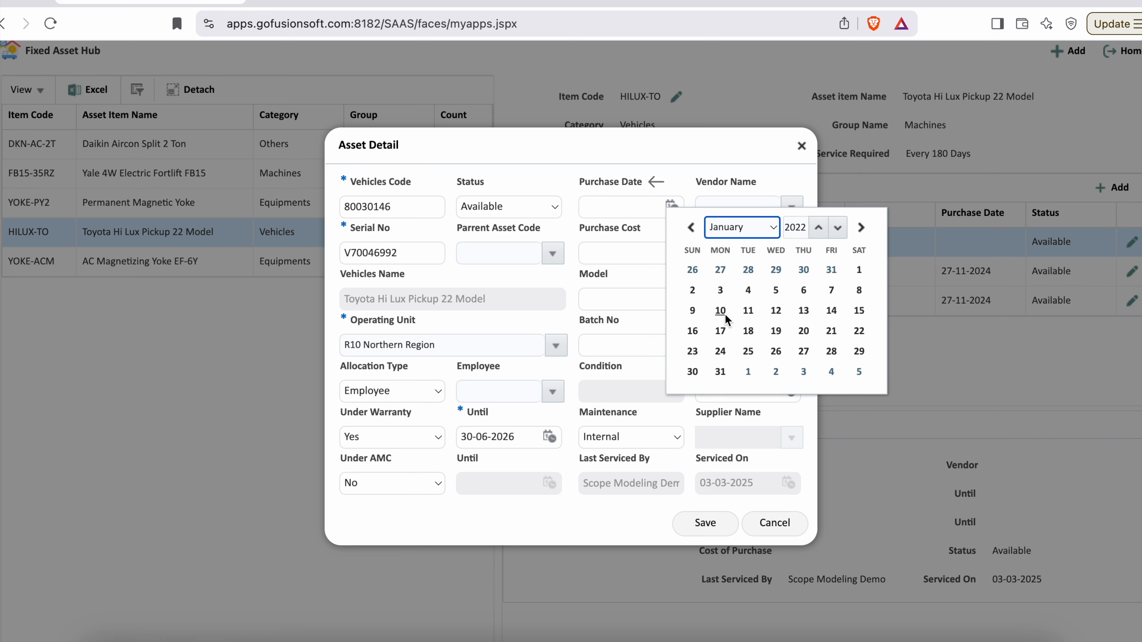
{"action": "left_click", "coordinate": [720, 311]}
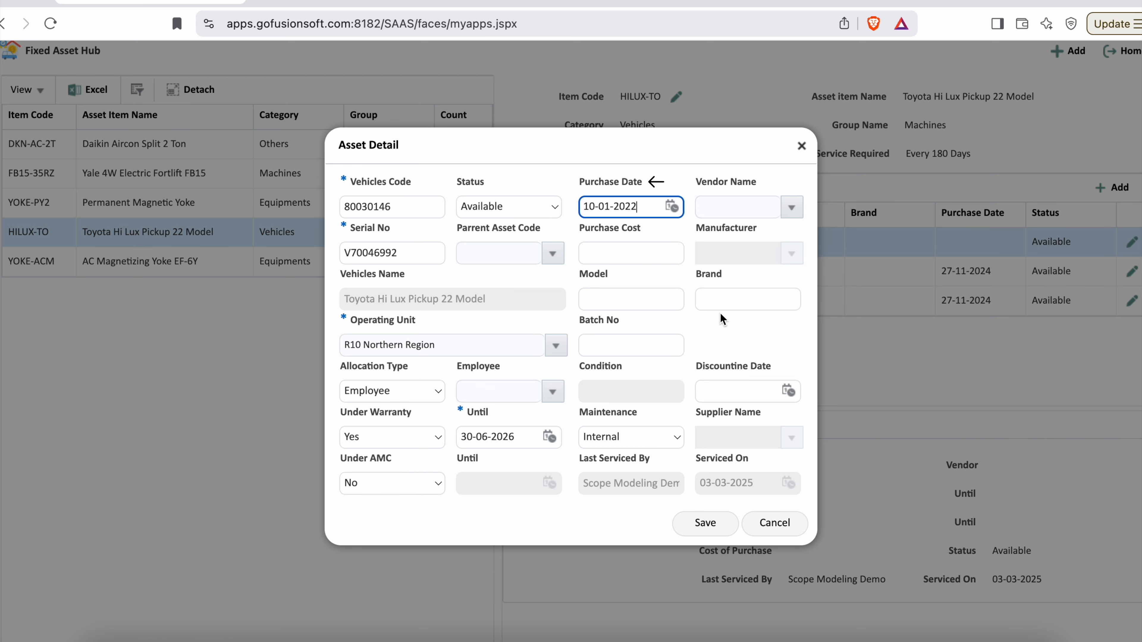
{"action": "double_click", "coordinate": [722, 184]}
{"action": "left_click_drag", "start_coordinate": [722, 184], "coordinate": [756, 184]}
{"action": "left_click_drag", "start_coordinate": [580, 229], "coordinate": [651, 230]}
{"action": "left_click", "coordinate": [631, 254]}
{"action": "type", "text": "12000"}
{"action": "type", "text": "00"}
- Enter TOYOTA as the vehicle's brand
{"action": "left_click_drag", "start_coordinate": [579, 275], "coordinate": [613, 276]}
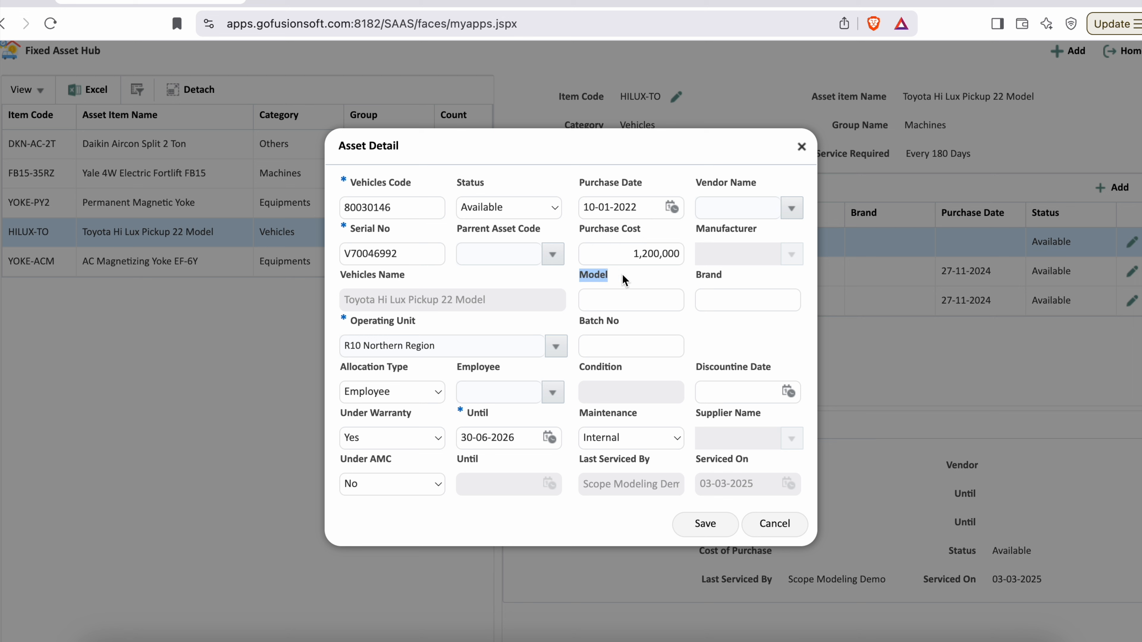
{"action": "left_click_drag", "start_coordinate": [697, 277], "coordinate": [721, 279]}
{"action": "left_click", "coordinate": [748, 301]}
{"action": "type", "text": "TOYA"}
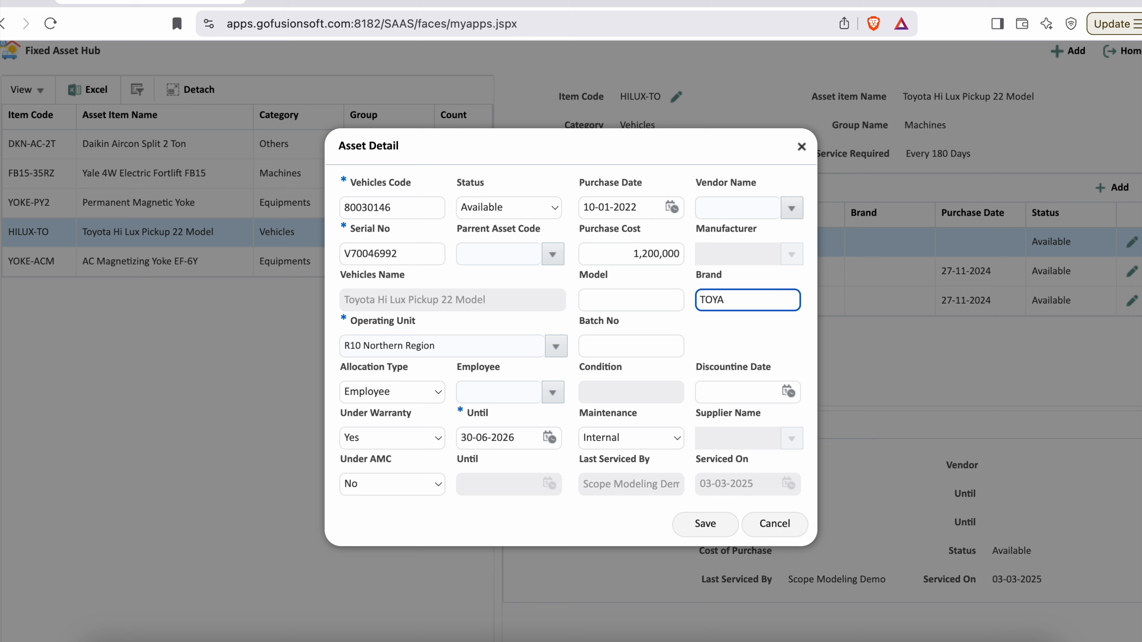
{"action": "type", "text": "TA"}
- Review the batch number, condition and discontinue date fields, and the maintenance options, leaving Internal selected
{"action": "left_click_drag", "start_coordinate": [580, 321], "coordinate": [643, 320]}
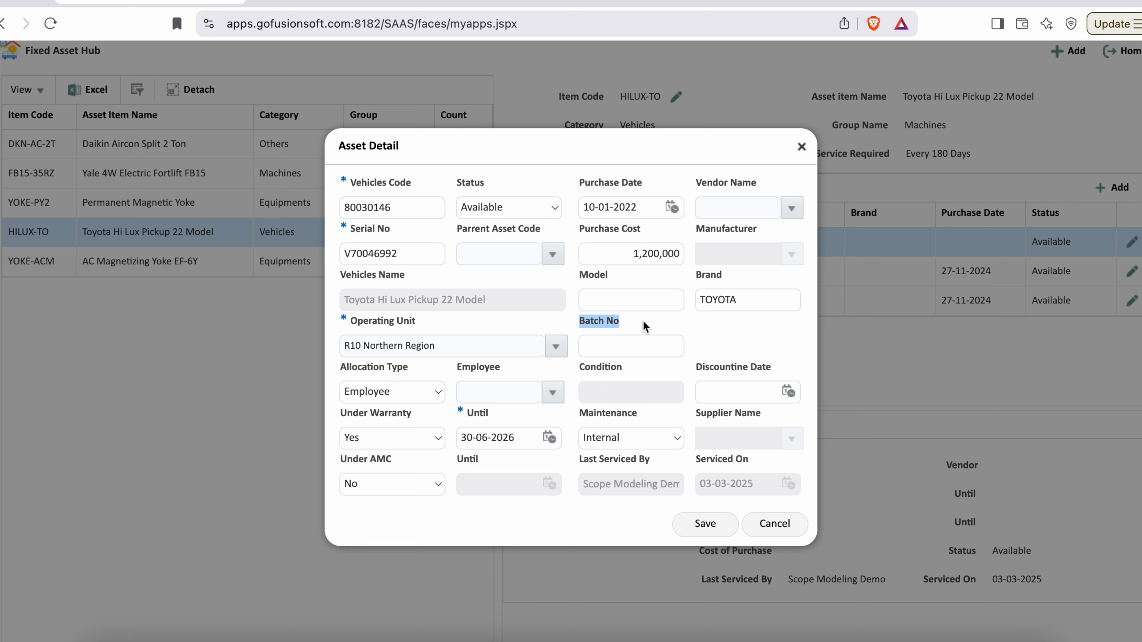
{"action": "left_click", "coordinate": [747, 330]}
{"action": "left_click_drag", "start_coordinate": [580, 367], "coordinate": [622, 370]}
{"action": "left_click", "coordinate": [752, 338]}
{"action": "left_click_drag", "start_coordinate": [696, 367], "coordinate": [782, 367]}
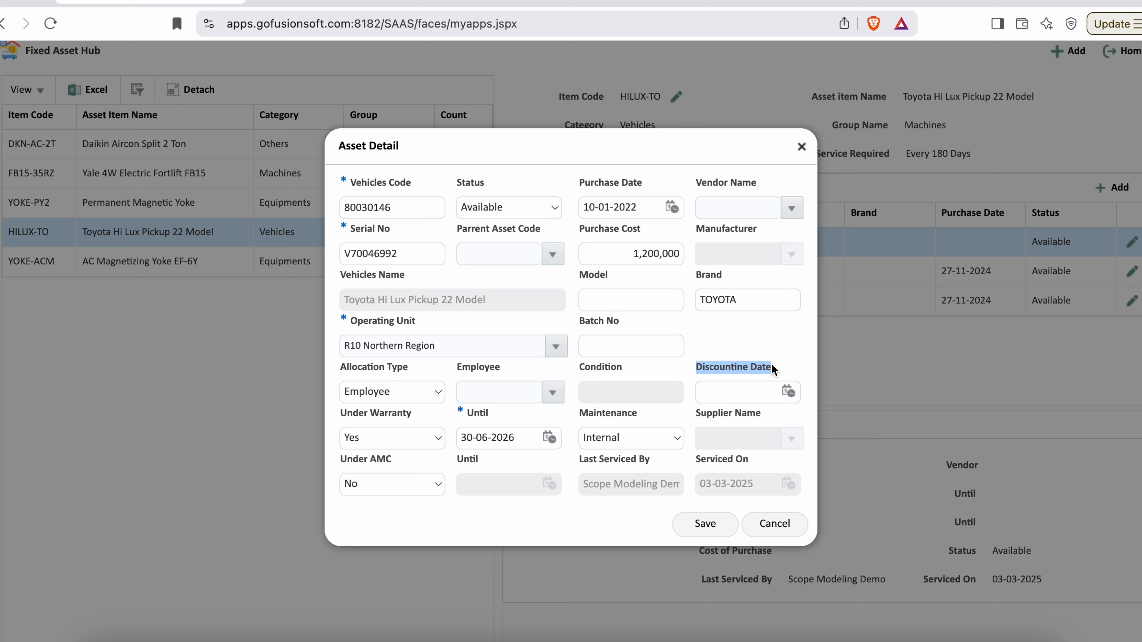
{"action": "left_click_drag", "start_coordinate": [581, 414], "coordinate": [638, 420]}
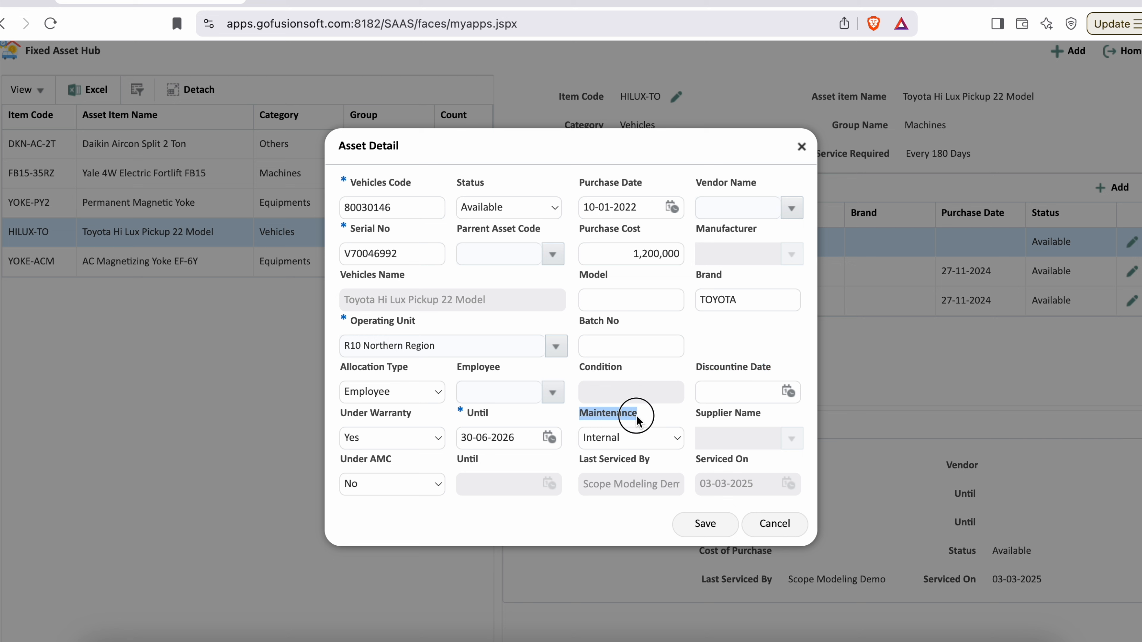
{"action": "left_click", "coordinate": [669, 440]}
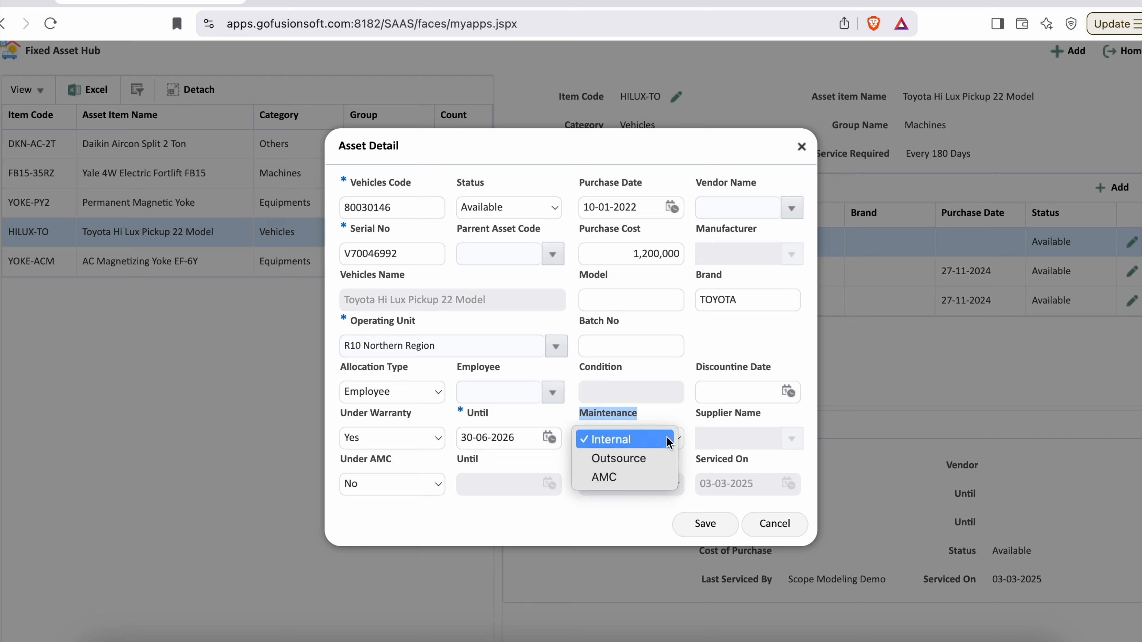
{"action": "left_click", "coordinate": [678, 421]}
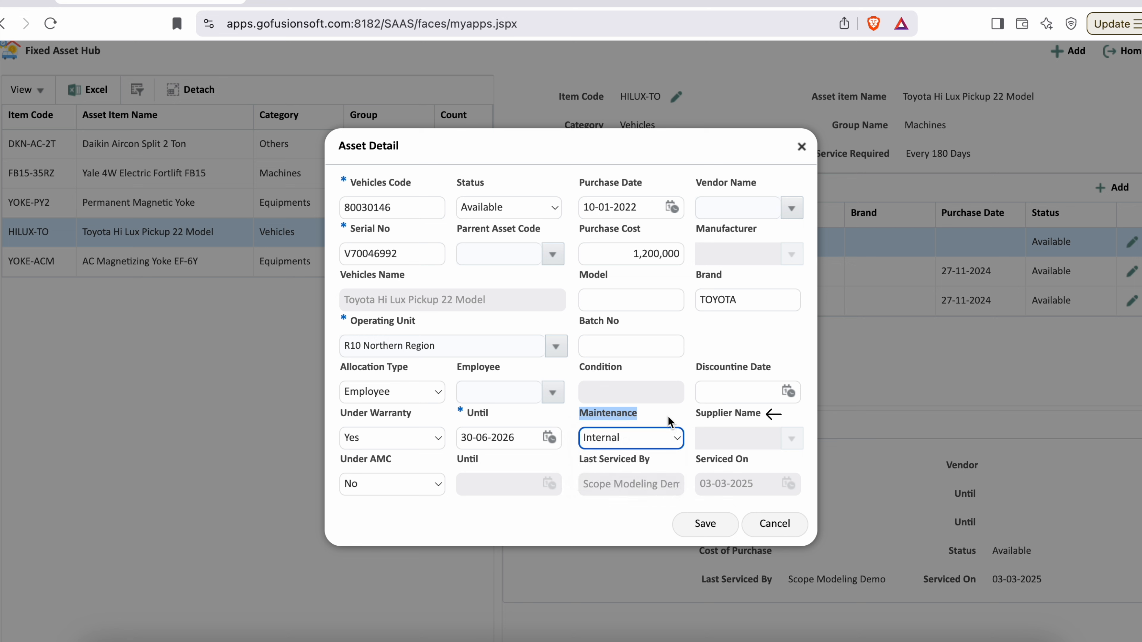
{"action": "left_click", "coordinate": [671, 423]}
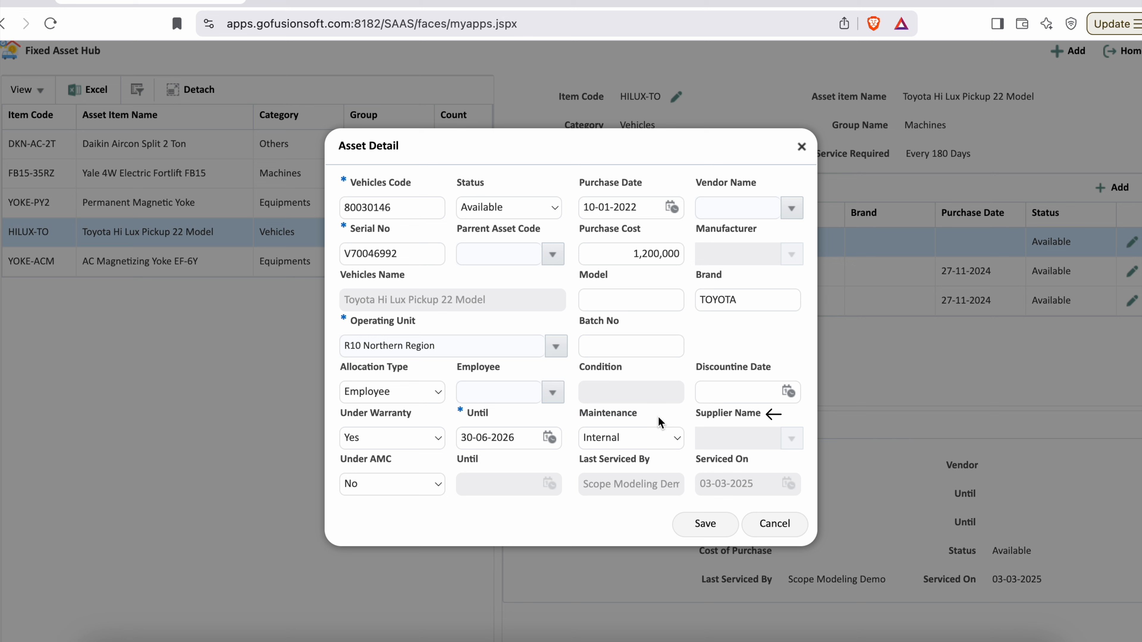
- Check the last service fields and save the new vehicle record
{"action": "left_click_drag", "start_coordinate": [580, 460], "coordinate": [753, 463]}
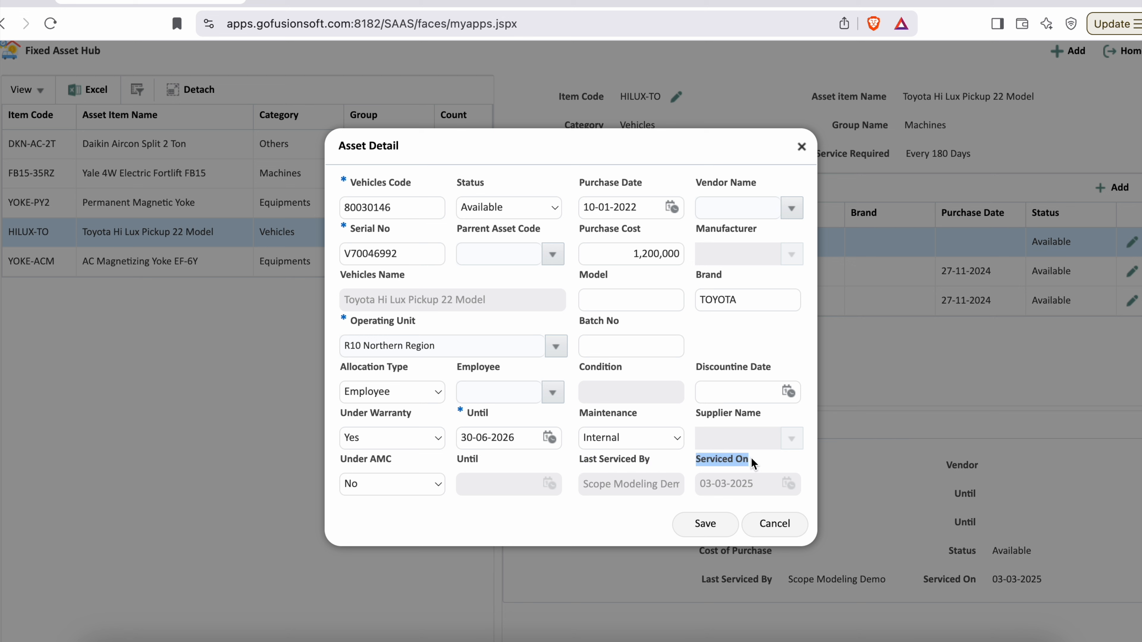
{"action": "left_click", "coordinate": [595, 522]}
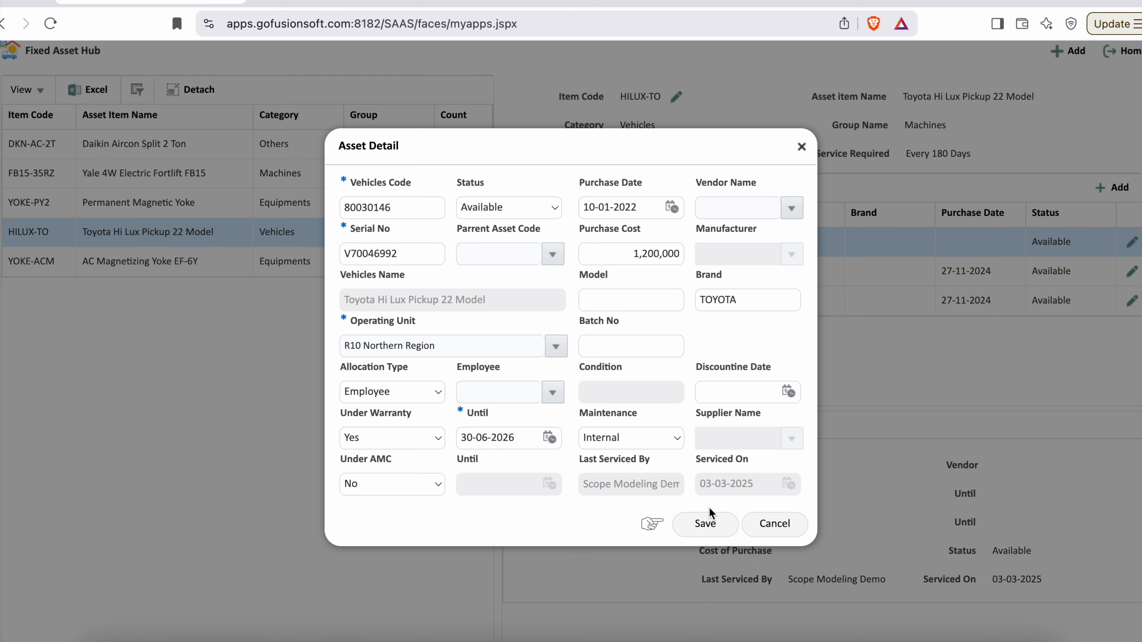
{"action": "left_click", "coordinate": [707, 525]}
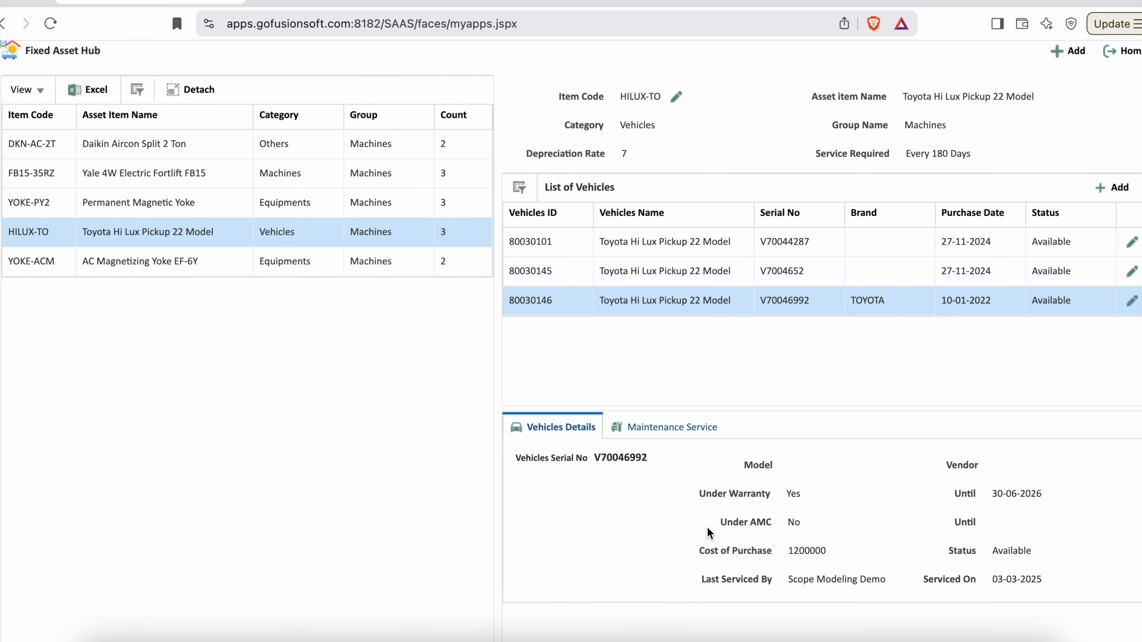
- View the asset lists of Yale 4W Electric Fortlift FB15 and AC Magnetizing Yoke EF-6Y, and return to Toyota Hi Lux Pickup 22 Model
{"action": "left_click", "coordinate": [173, 173]}
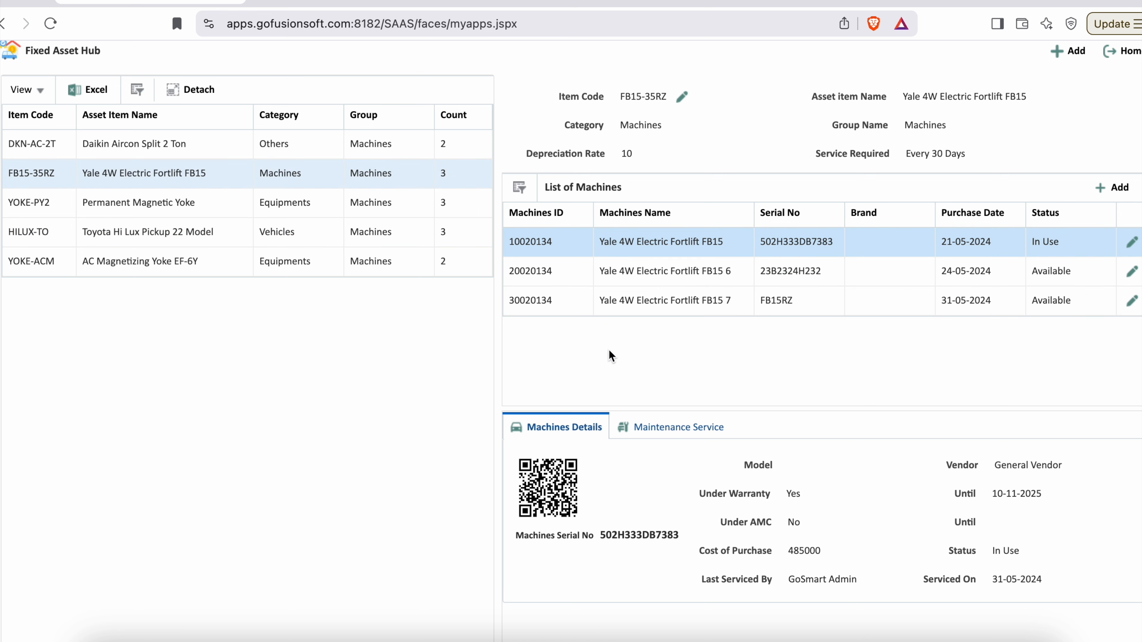
{"action": "left_click", "coordinate": [110, 262]}
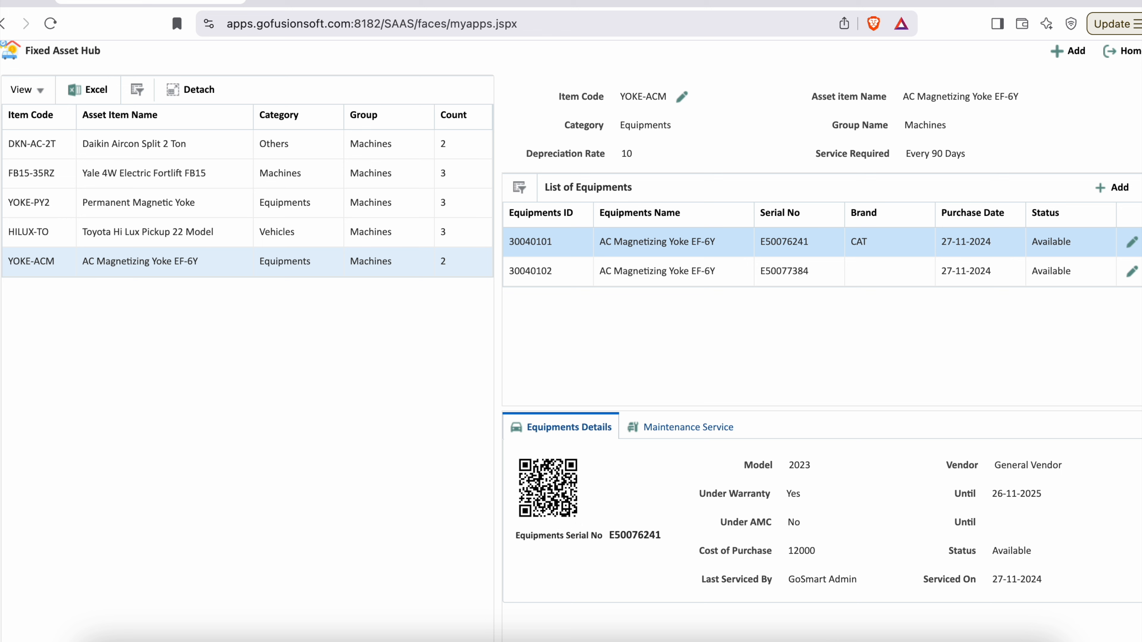
{"action": "left_click", "coordinate": [117, 237]}
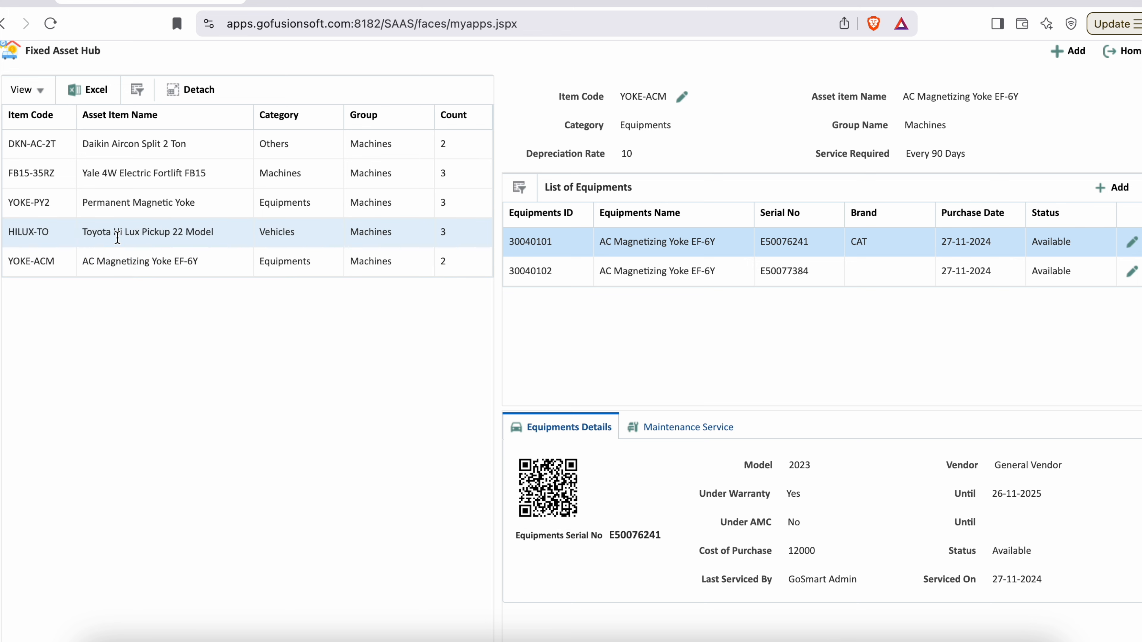